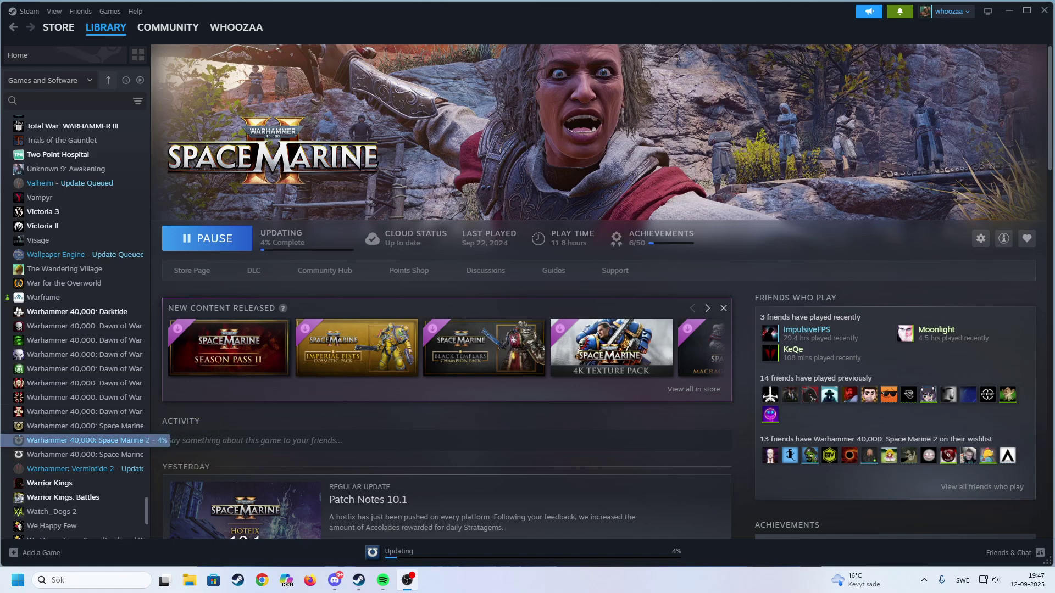
# Step: In the customization properties of Warhammer 40,000: Space Marine 2, set the custom sort name to "Skyrim"
pyautogui.rightClick(50, 441)
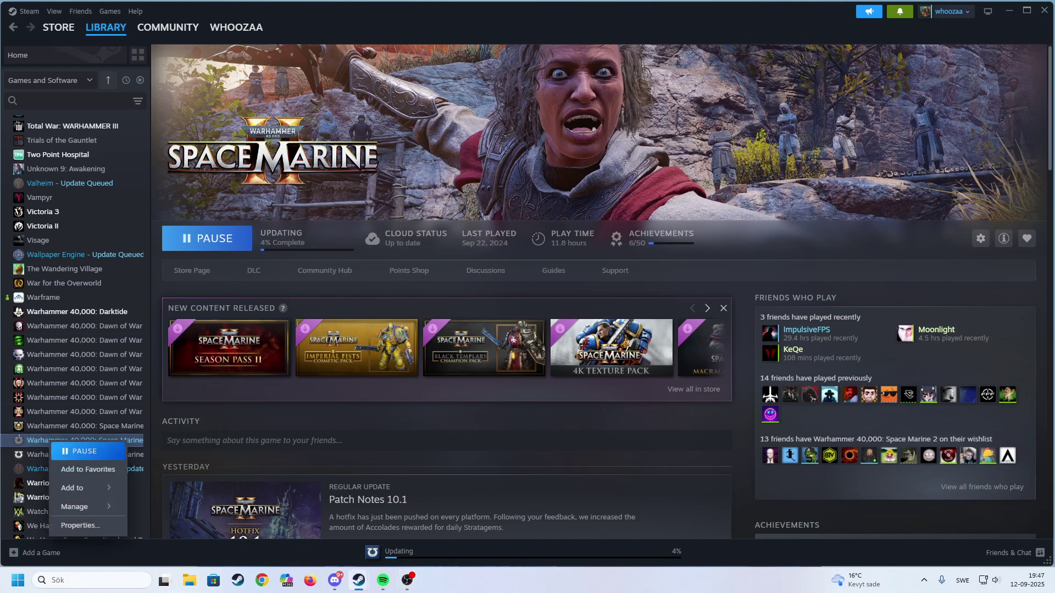
pyautogui.click(60, 522)
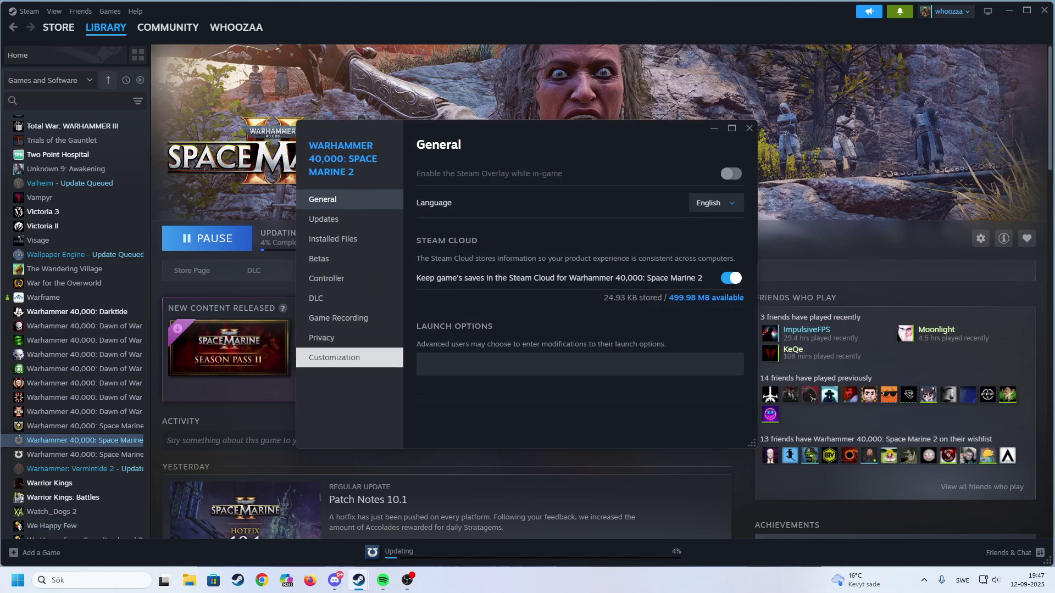
pyautogui.click(350, 358)
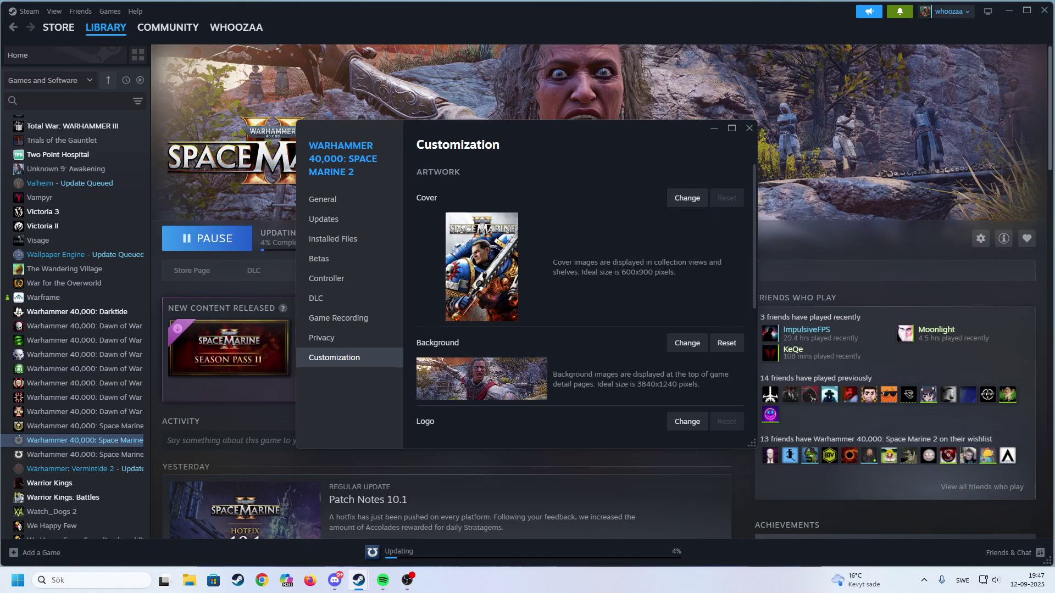
pyautogui.scroll(-2, 576, 302)
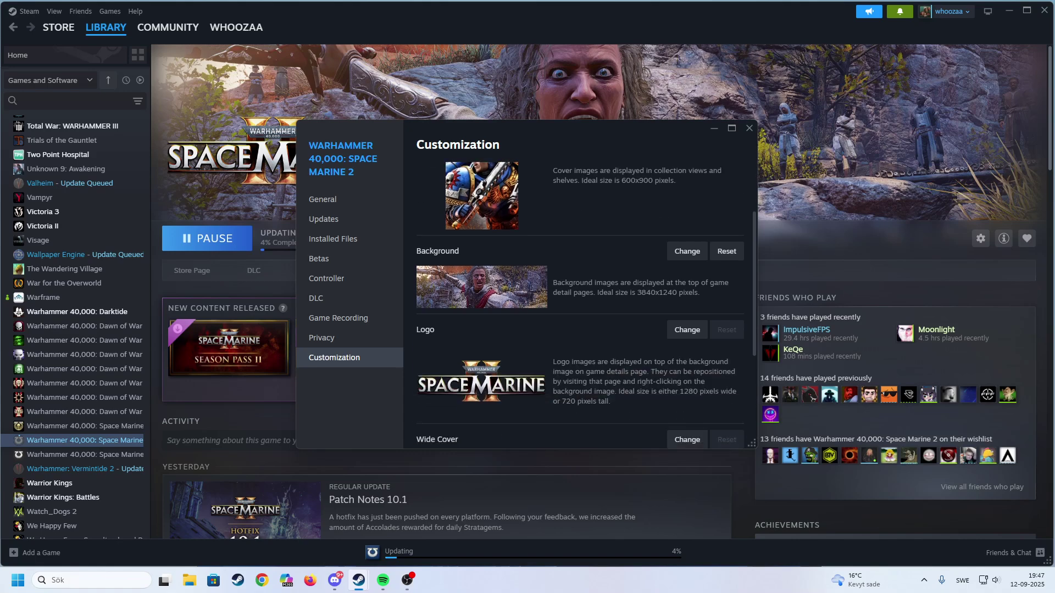
pyautogui.scroll(-4, 580, 307)
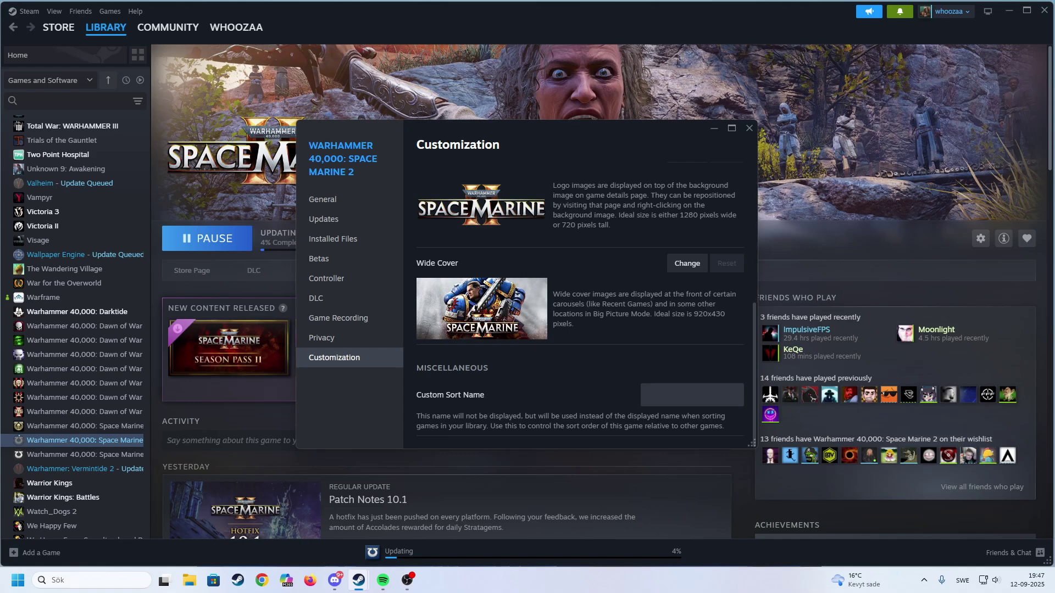
pyautogui.click(691, 395)
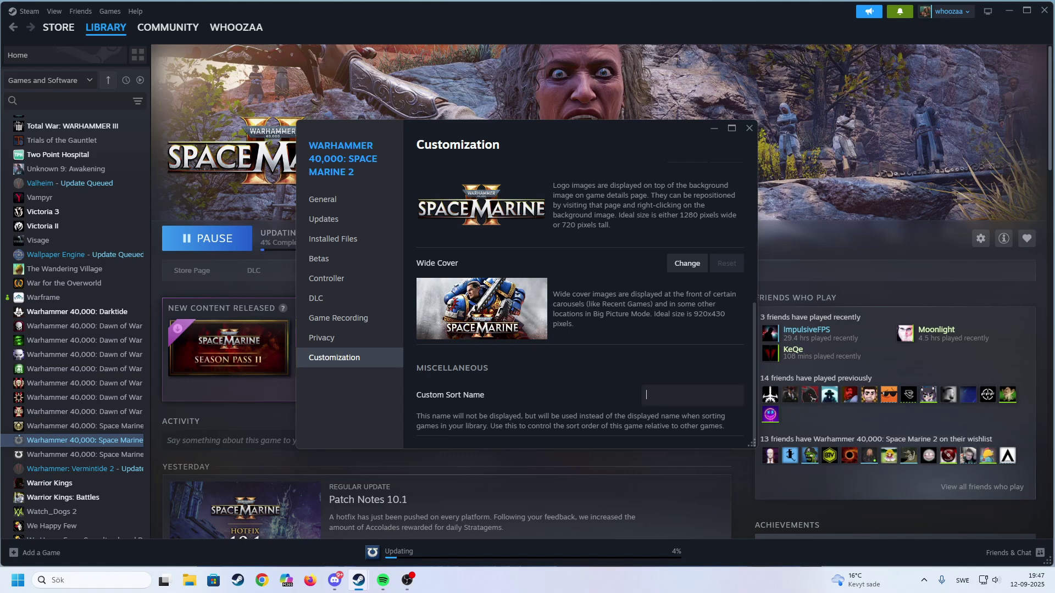
pyautogui.write('Skyrim')
pyautogui.press('Return')
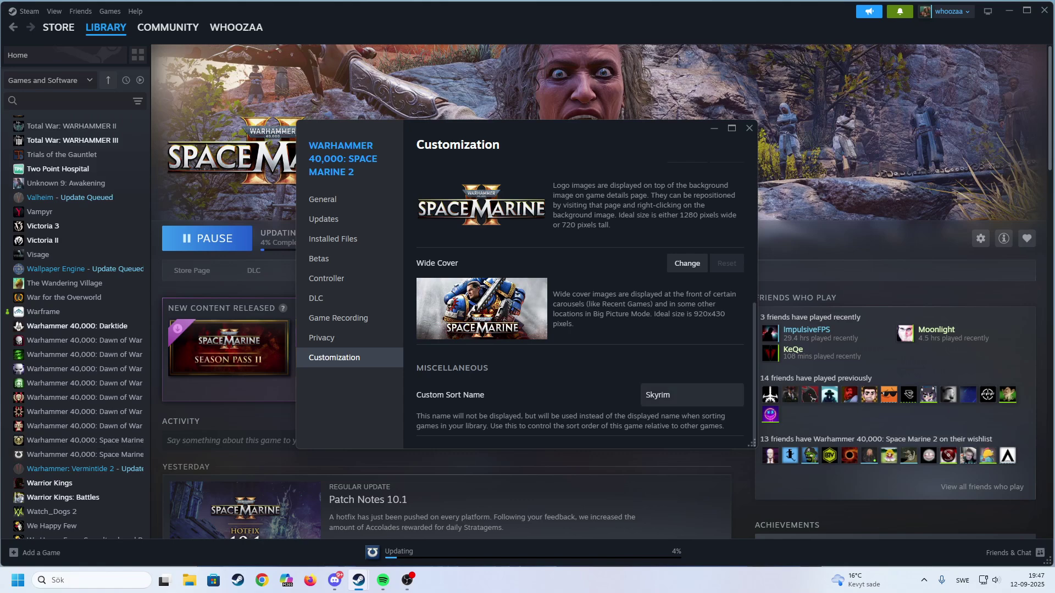
# Step: Search the game library by name for "skyr"
pyautogui.scroll(15, 88, 406)
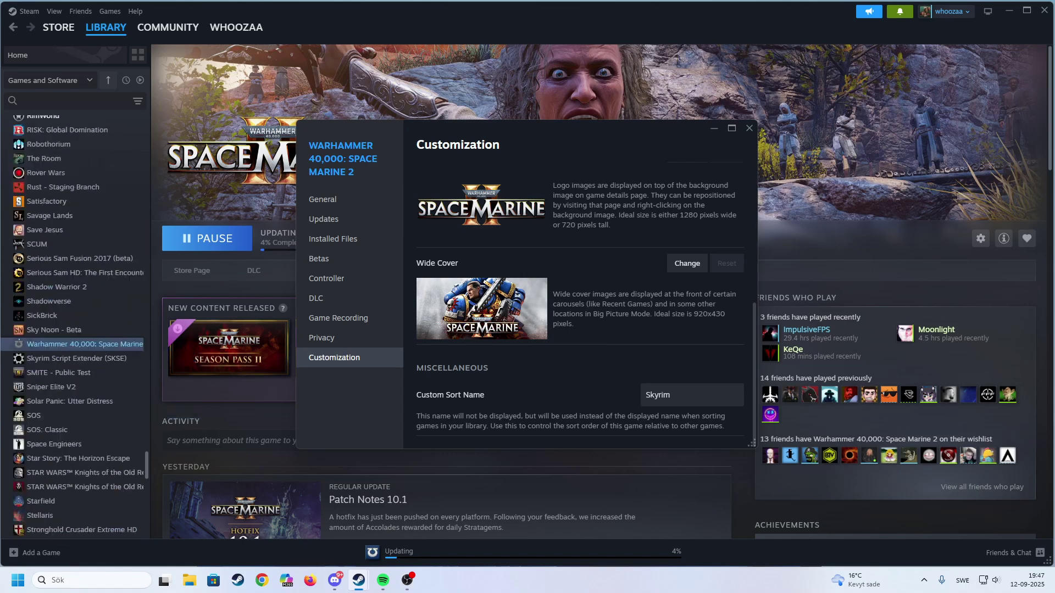
pyautogui.click(66, 101)
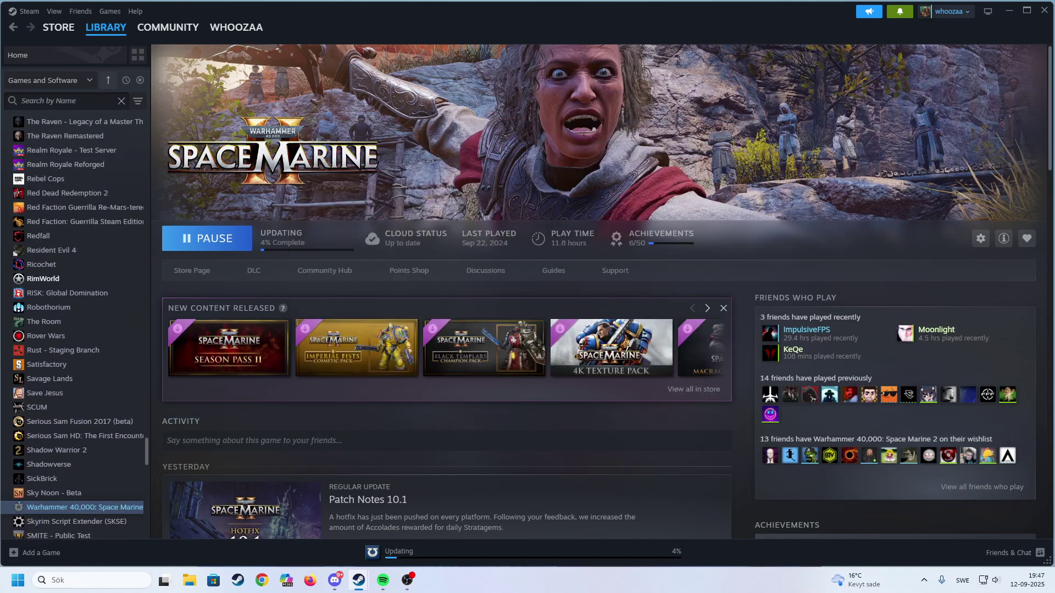
pyautogui.write('skyr')
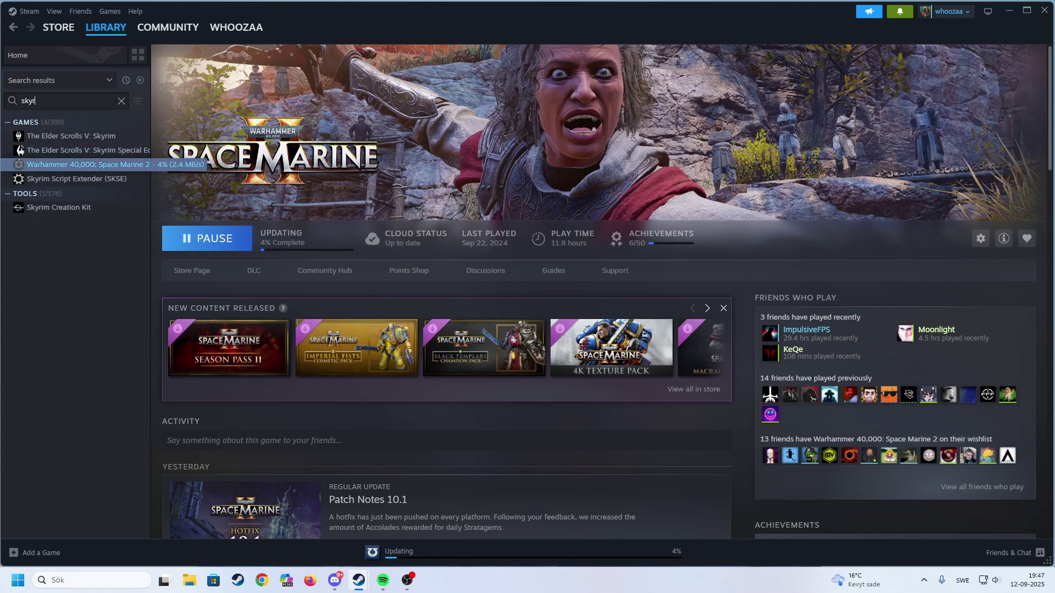
# Step: Reopen the properties of Warhammer 40,000: Space Marine 2 and change its custom sort name to "40k"
pyautogui.rightClick(60, 166)
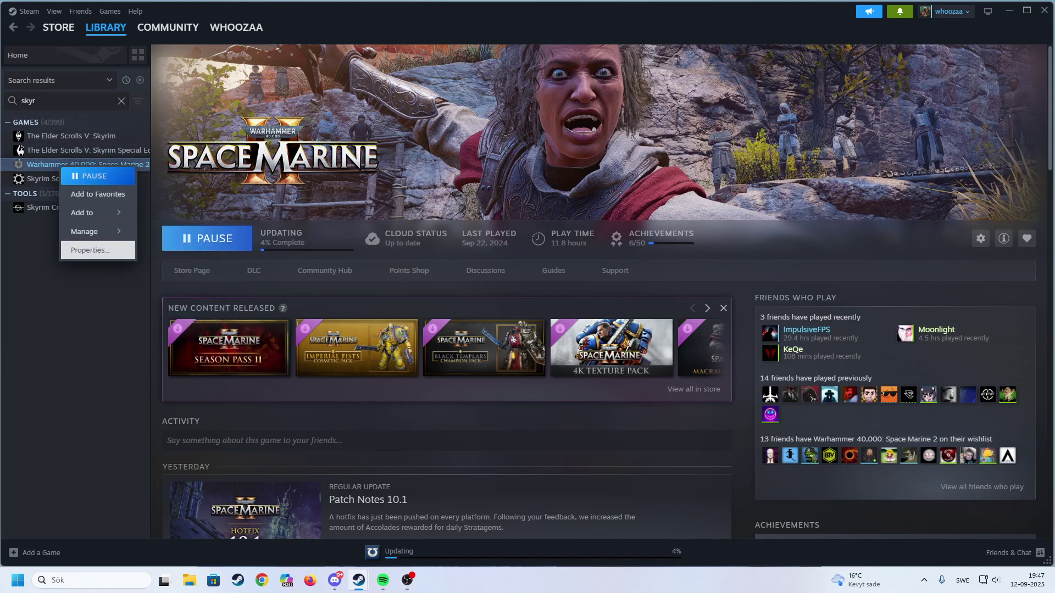
pyautogui.click(90, 250)
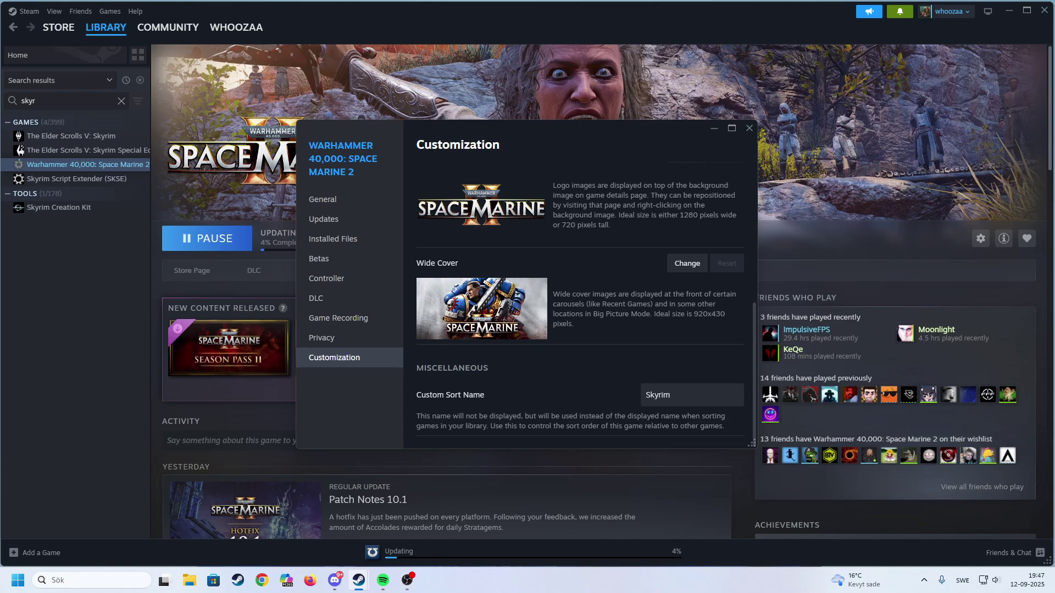
pyautogui.doubleClick(659, 395)
pyautogui.write('40k')
# Step: Reset the background artwork of Warhammer 40,000: Space Marine 2 to its default image
pyautogui.scroll(5, 577, 302)
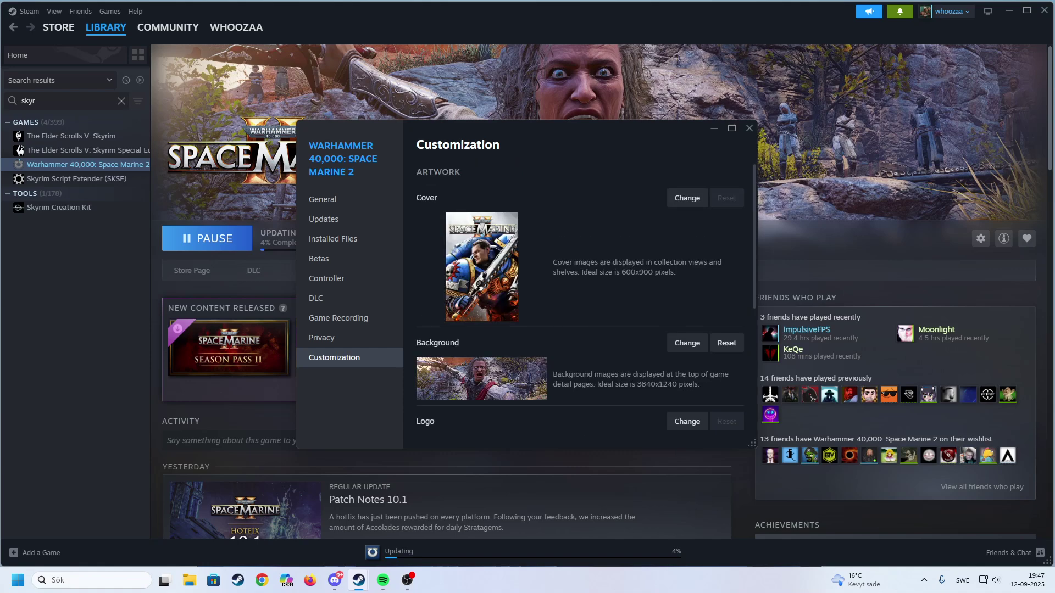
pyautogui.moveTo(565, 137); pyautogui.dragTo(543, 244)
pyautogui.scroll(-2, 607, 231)
pyautogui.click(704, 348)
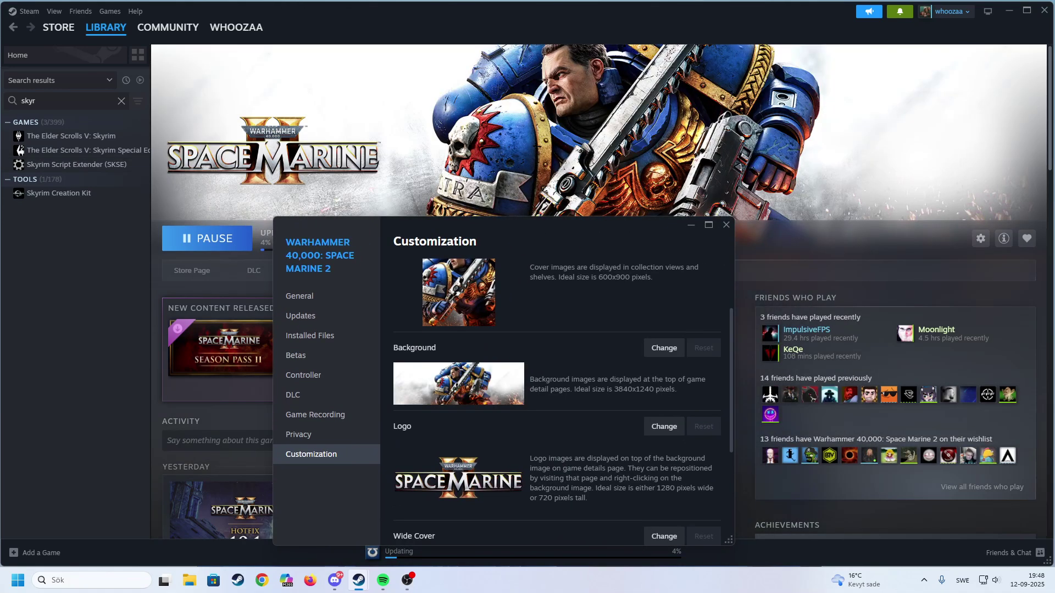
# Step: Clear the custom sort name of Warhammer 40,000: Space Marine 2
pyautogui.scroll(-4, 556, 396)
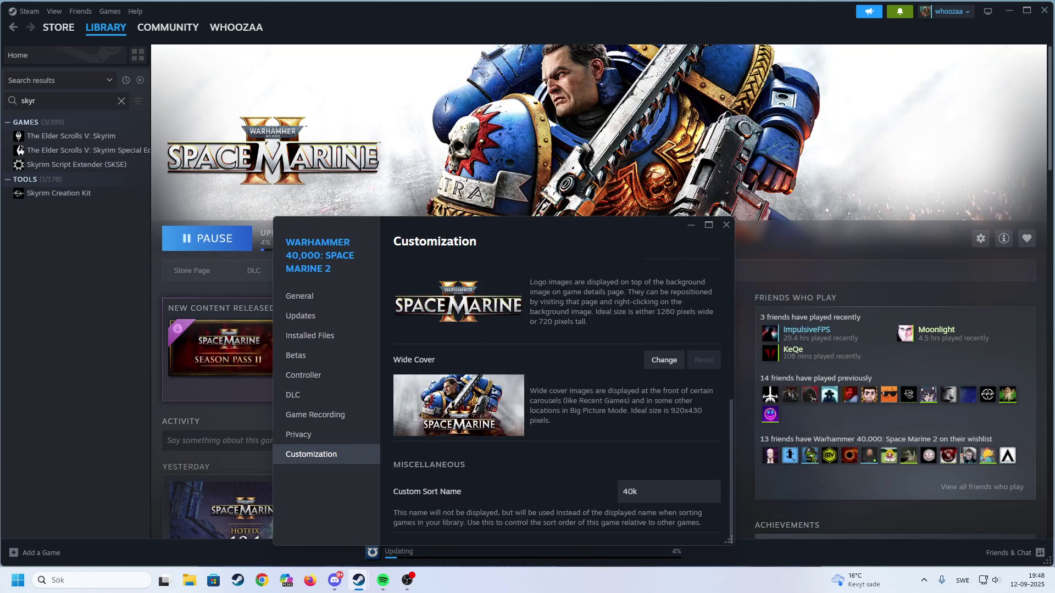
pyautogui.doubleClick(631, 492)
pyautogui.press('BackSpace')
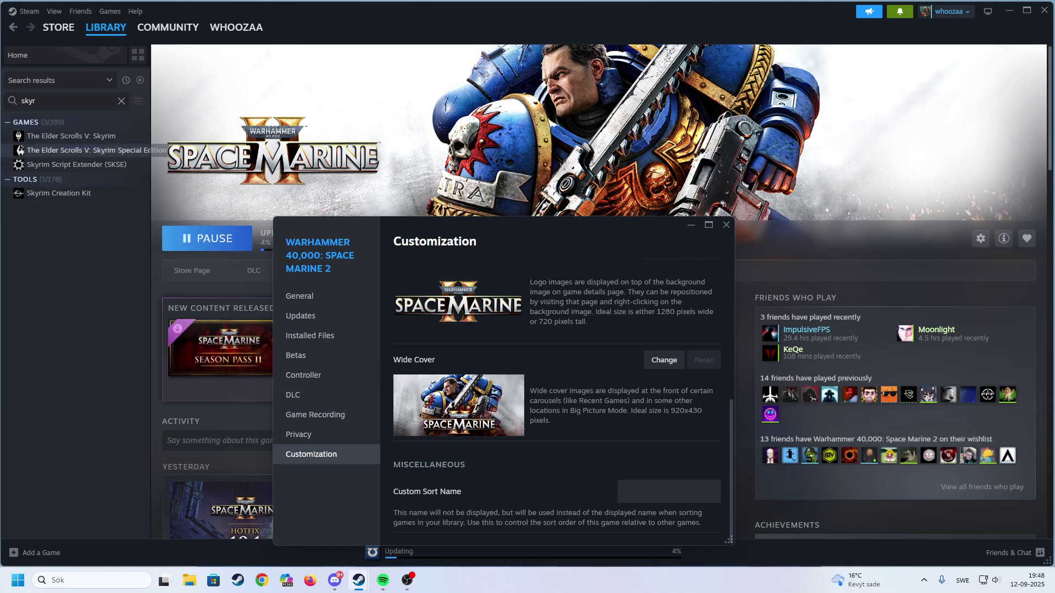
# Step: Set the custom sort name of The Elder Scrolls V: Skyrim to "skyrim" in its customization properties and close them
pyautogui.rightClick(82, 136)
pyautogui.click(110, 222)
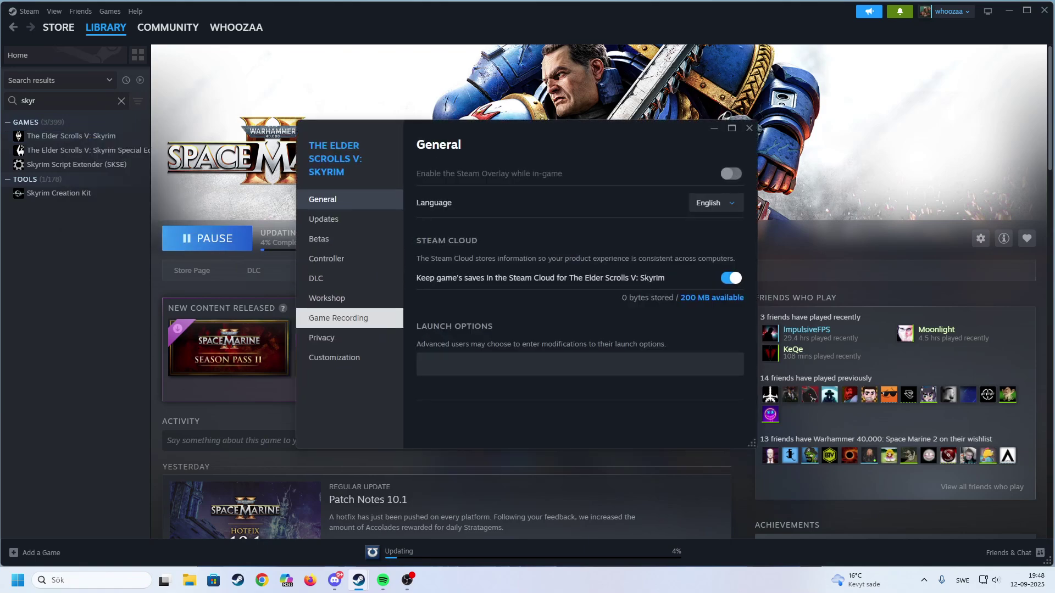
pyautogui.click(334, 358)
pyautogui.scroll(-3, 577, 303)
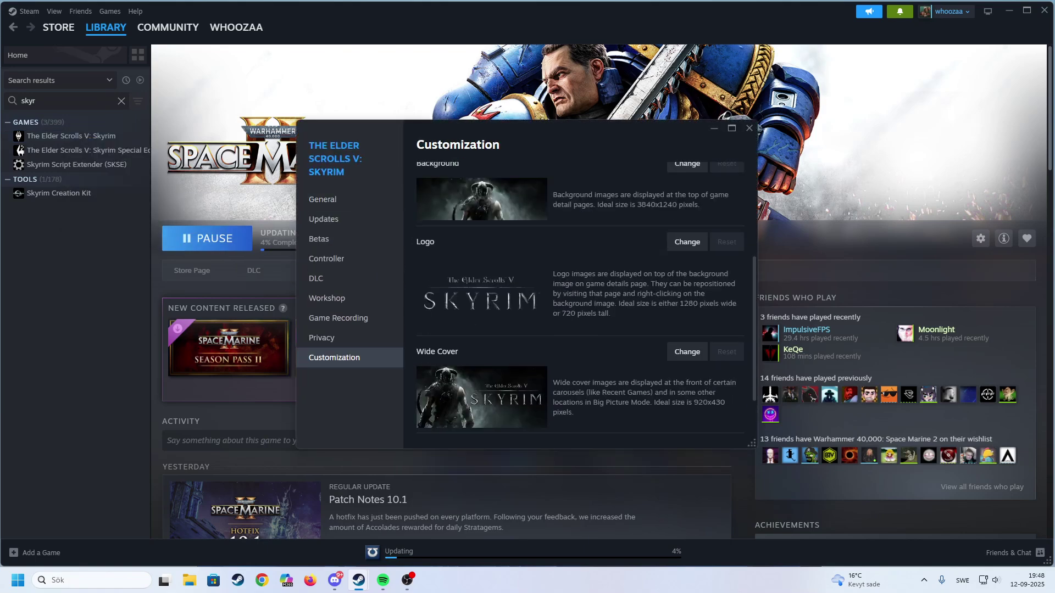
pyautogui.scroll(-2, 577, 302)
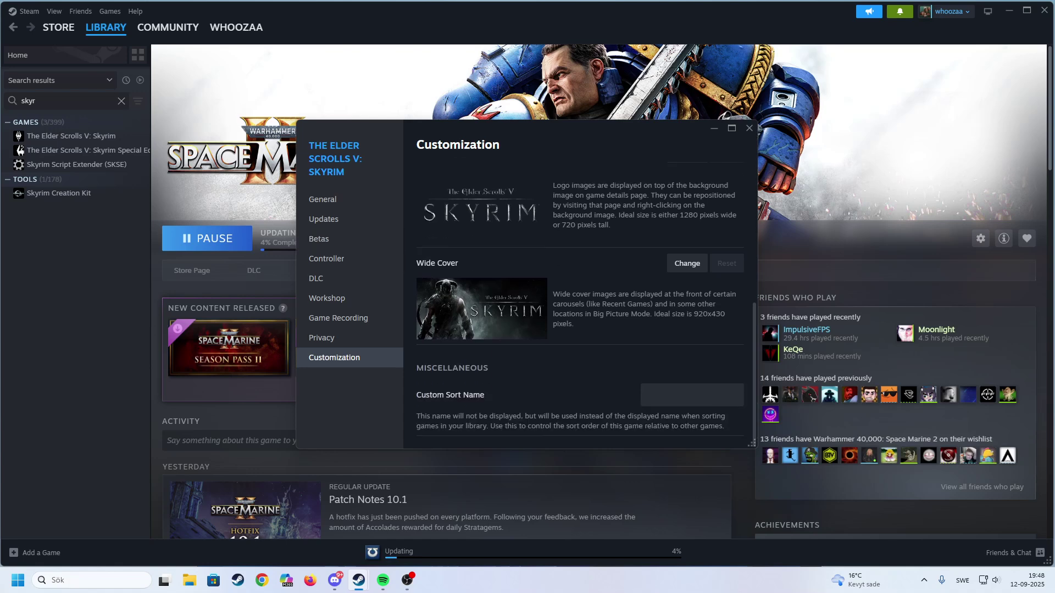
pyautogui.scroll(5, 577, 302)
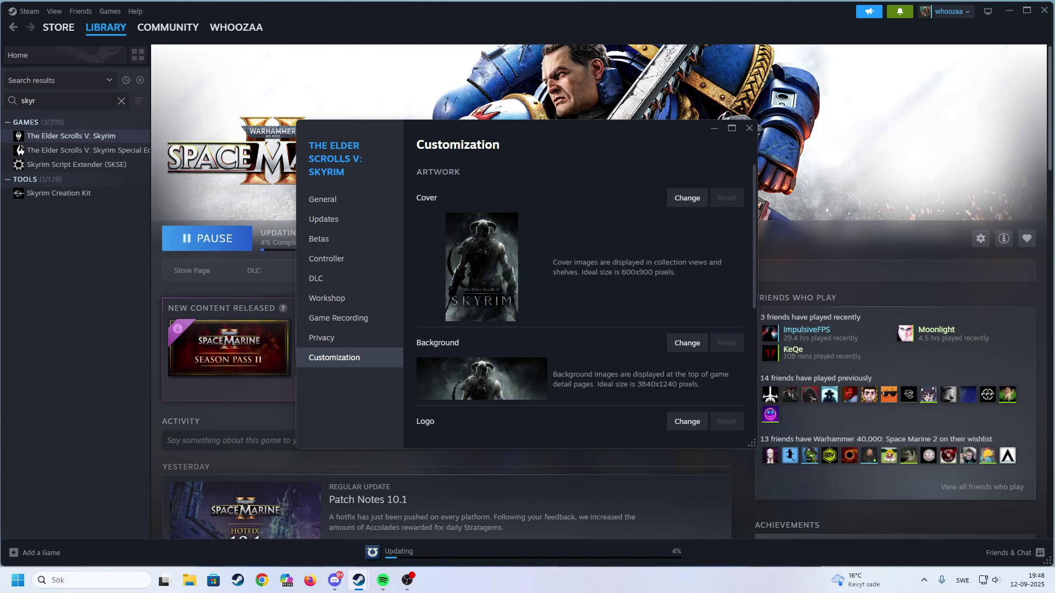
pyautogui.scroll(-3, 576, 302)
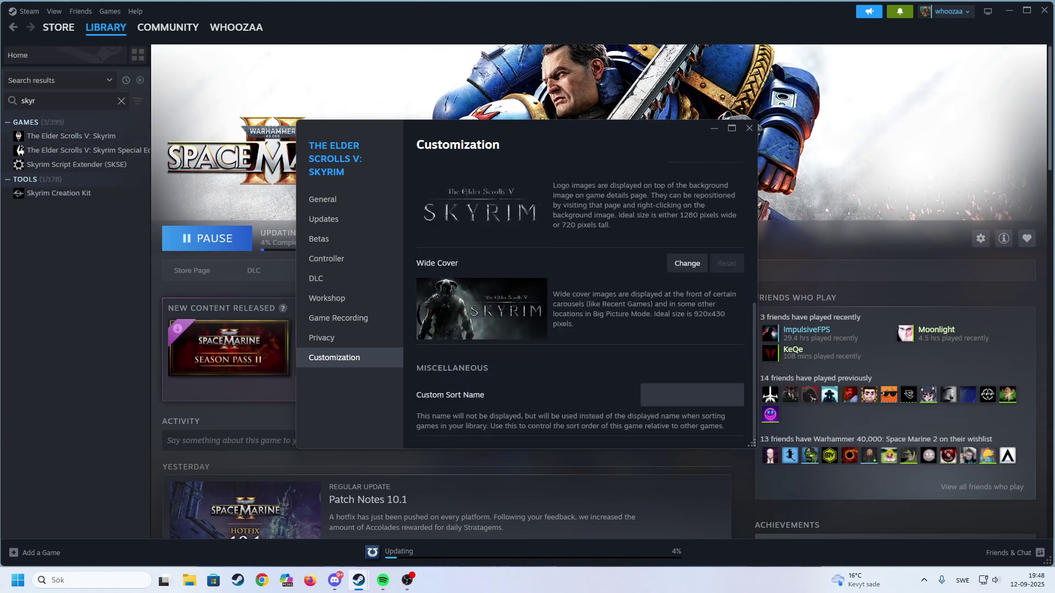
pyautogui.click(692, 395)
pyautogui.write('skyrim')
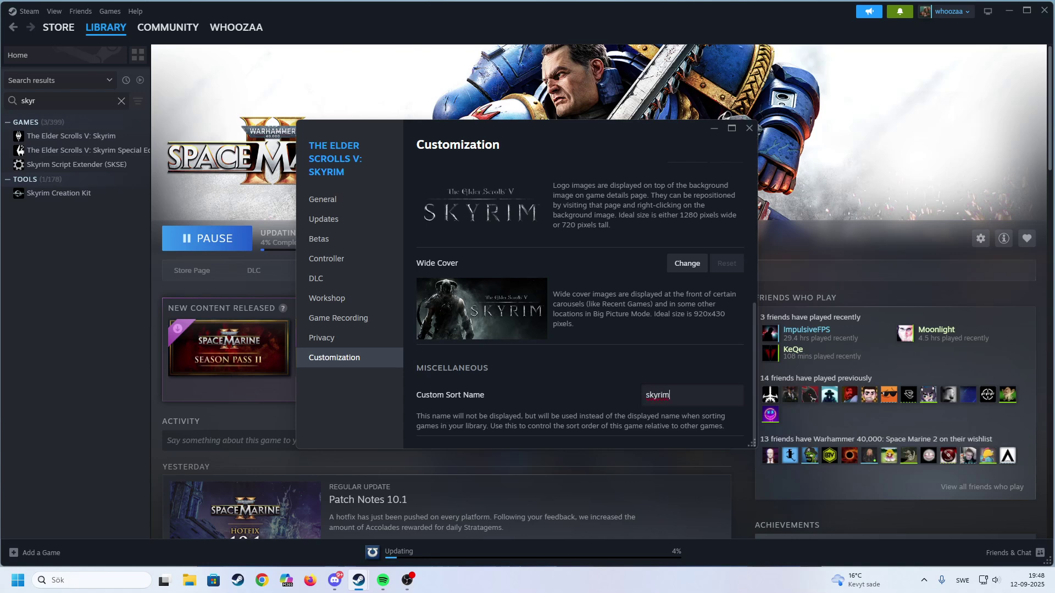
pyautogui.press('Escape')
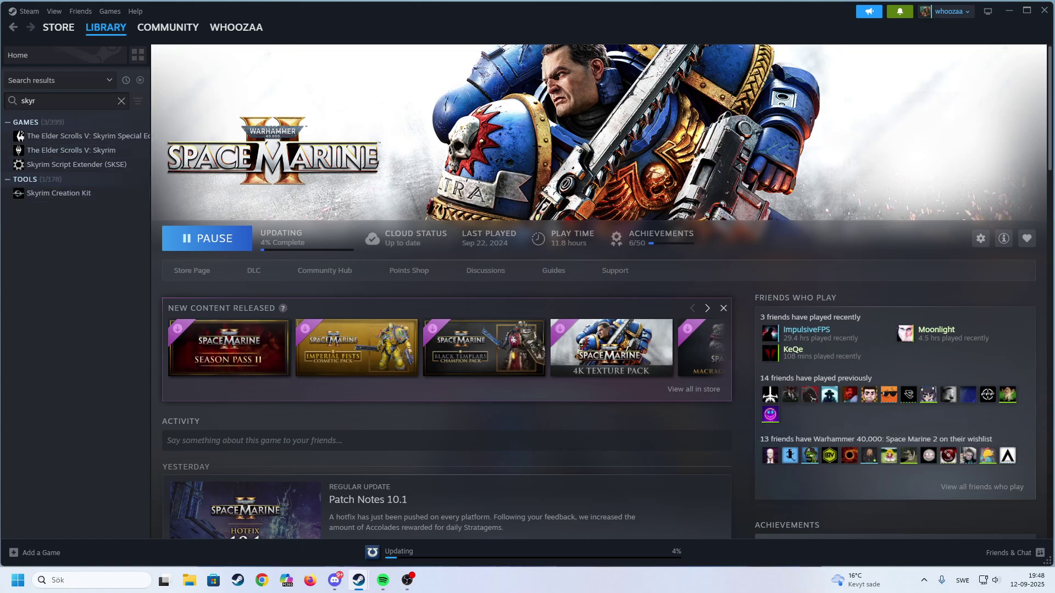
# Step: Display the library page of The Elder Scrolls V: Skyrim Special Edition and open its customization properties
pyautogui.rightClick(60, 136)
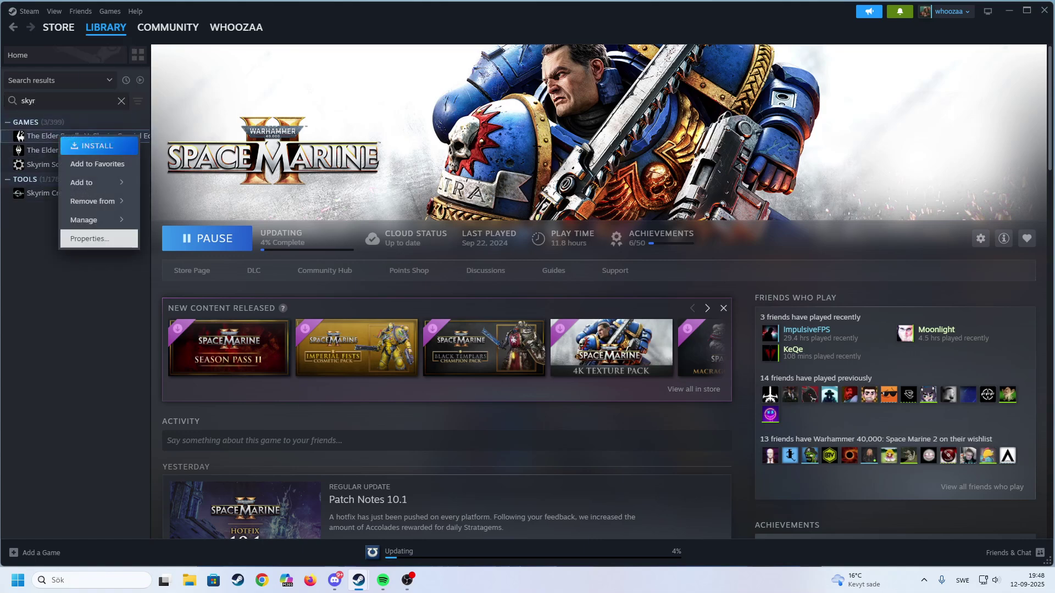
pyautogui.click(82, 239)
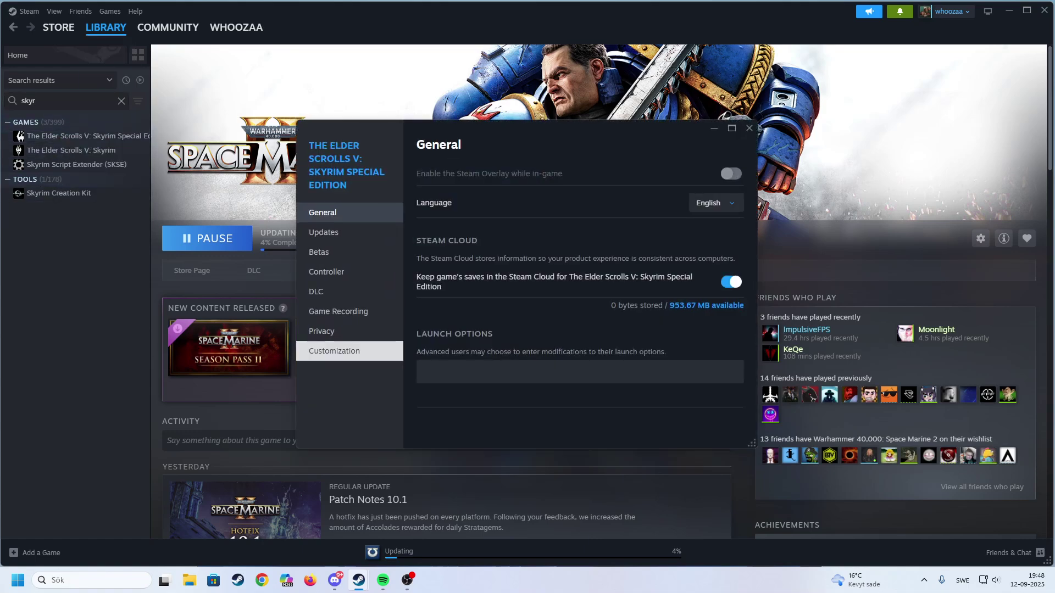
pyautogui.click(335, 351)
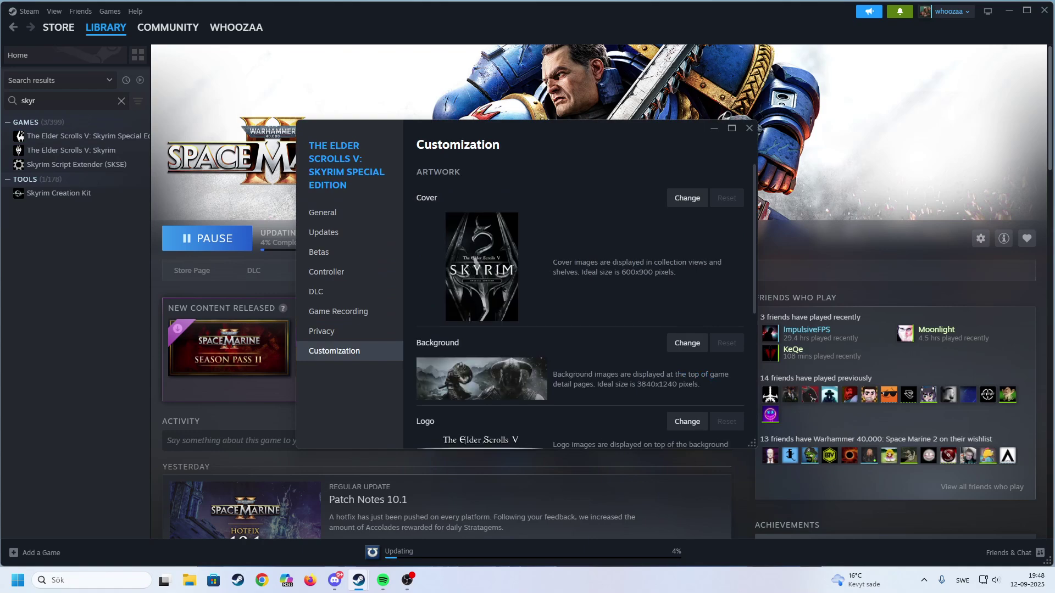
pyautogui.click(66, 135)
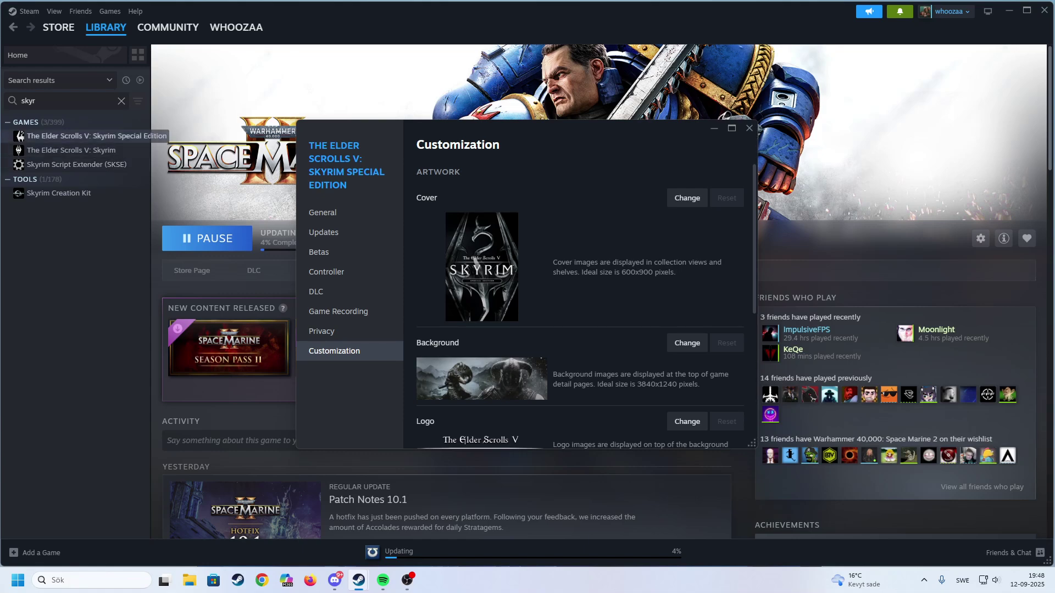
pyautogui.rightClick(66, 137)
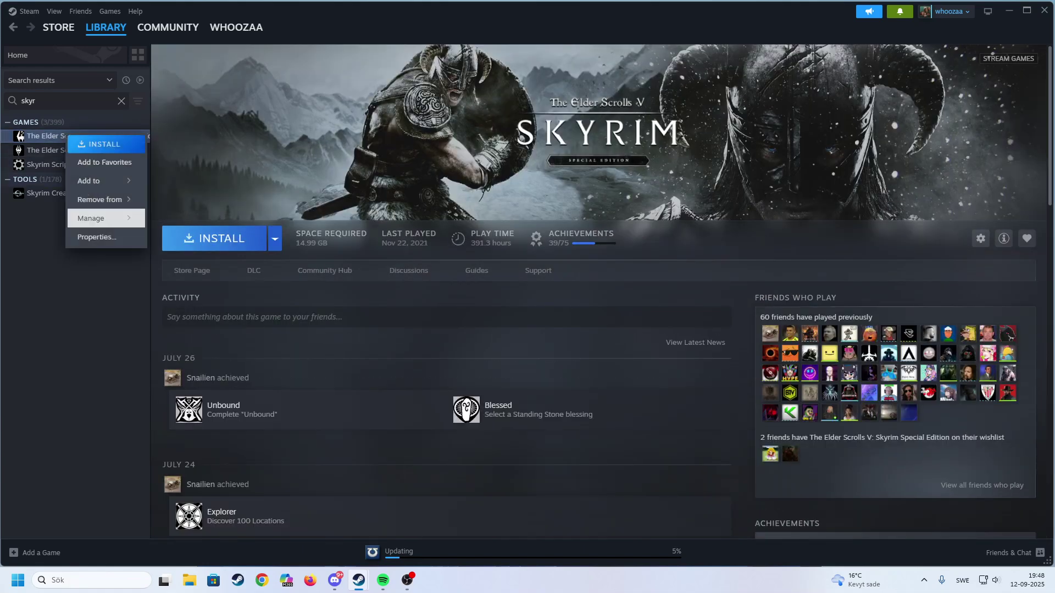
pyautogui.click(95, 237)
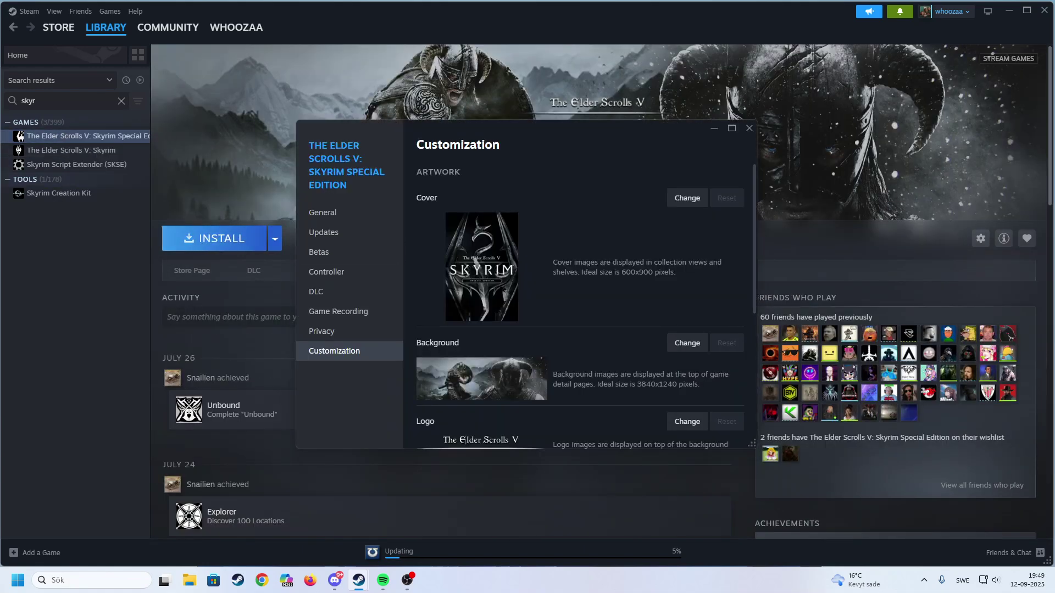
# Step: Start replacing the Skyrim Special Edition background and browse the Battlefield 1 and Battlefield 4 folders in Dokument for an image
pyautogui.click(687, 343)
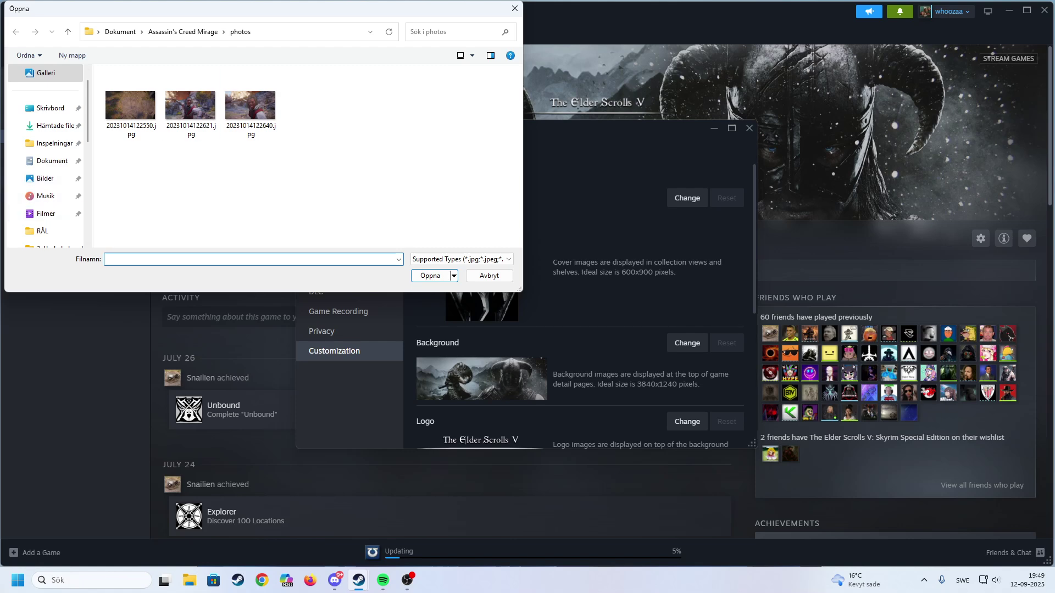
pyautogui.click(183, 31)
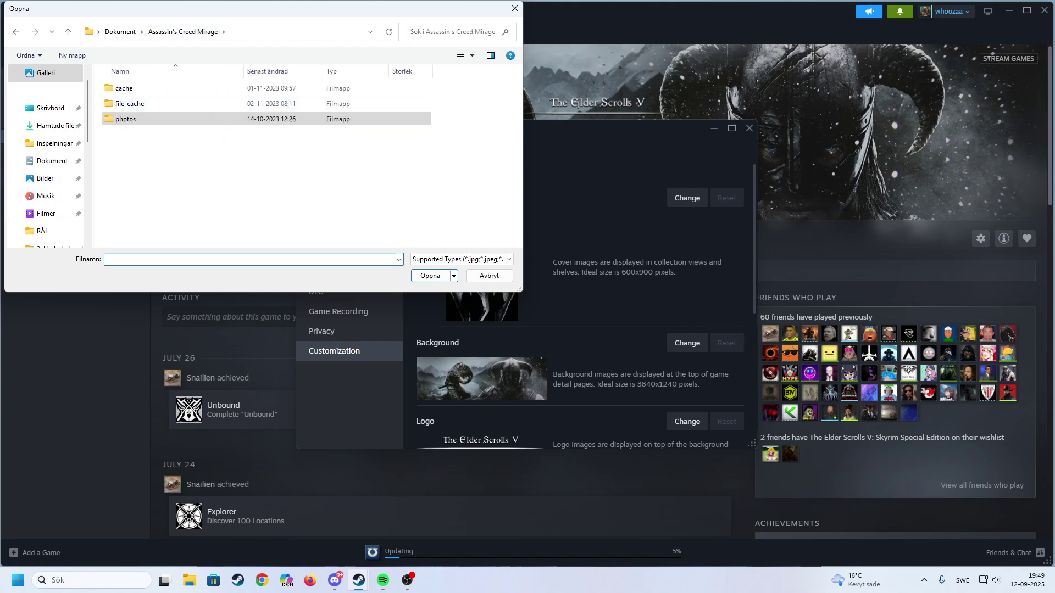
pyautogui.click(121, 31)
pyautogui.doubleClick(132, 165)
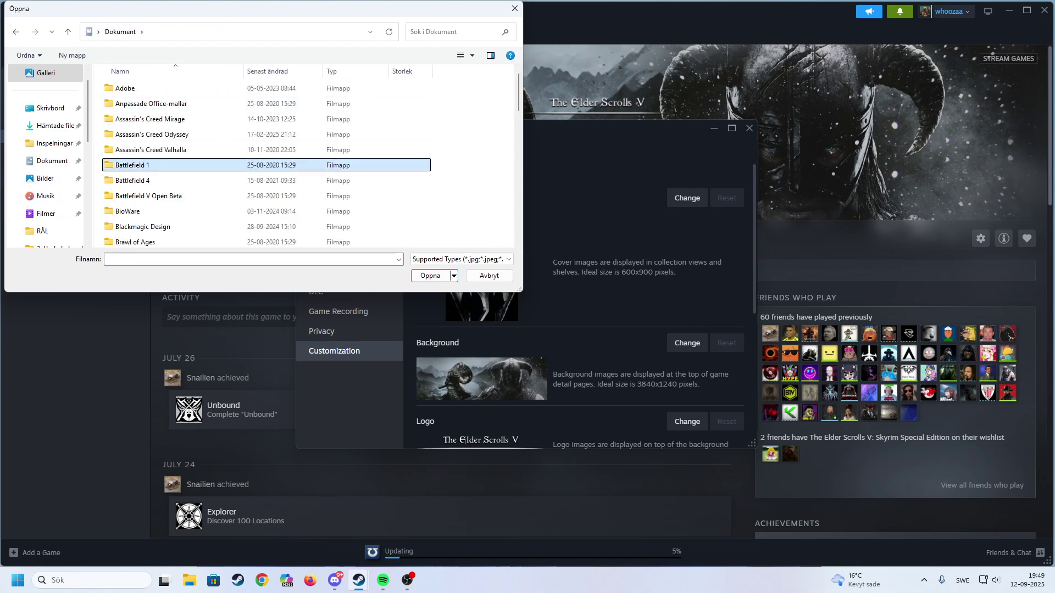
pyautogui.click(121, 31)
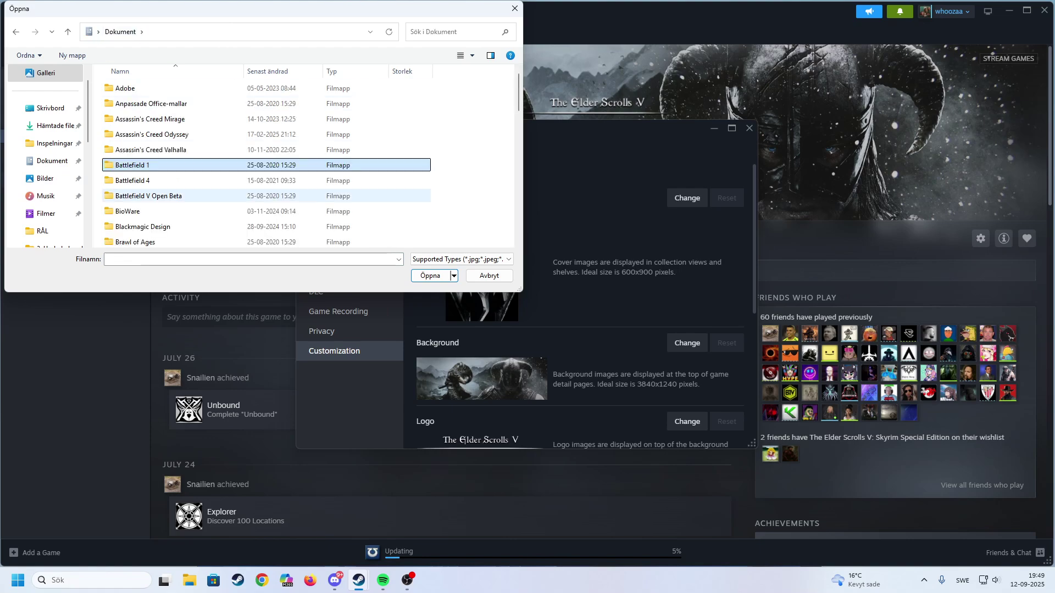
pyautogui.doubleClick(132, 180)
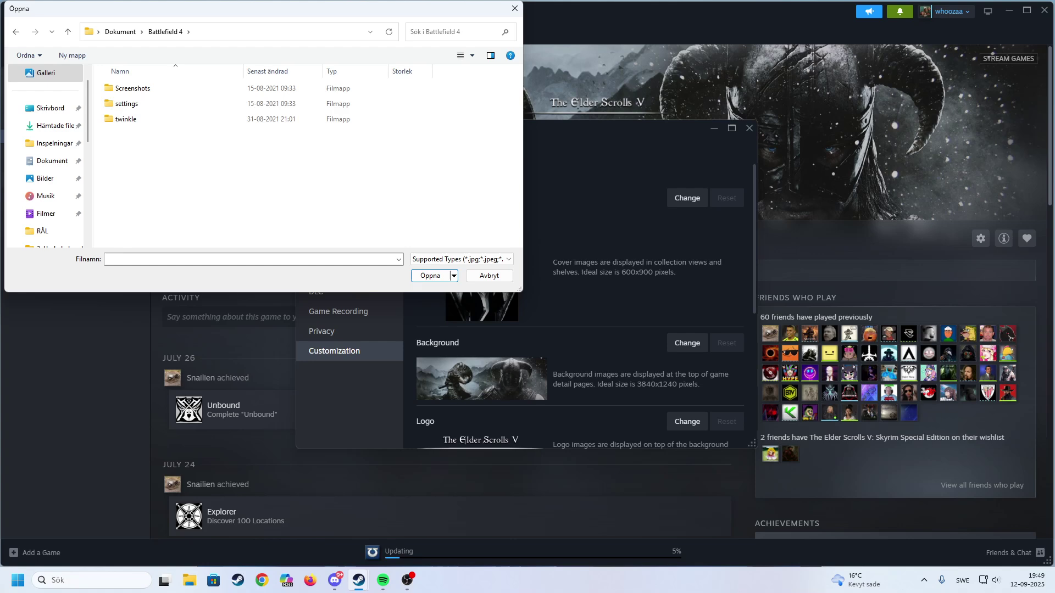
pyautogui.doubleClick(132, 88)
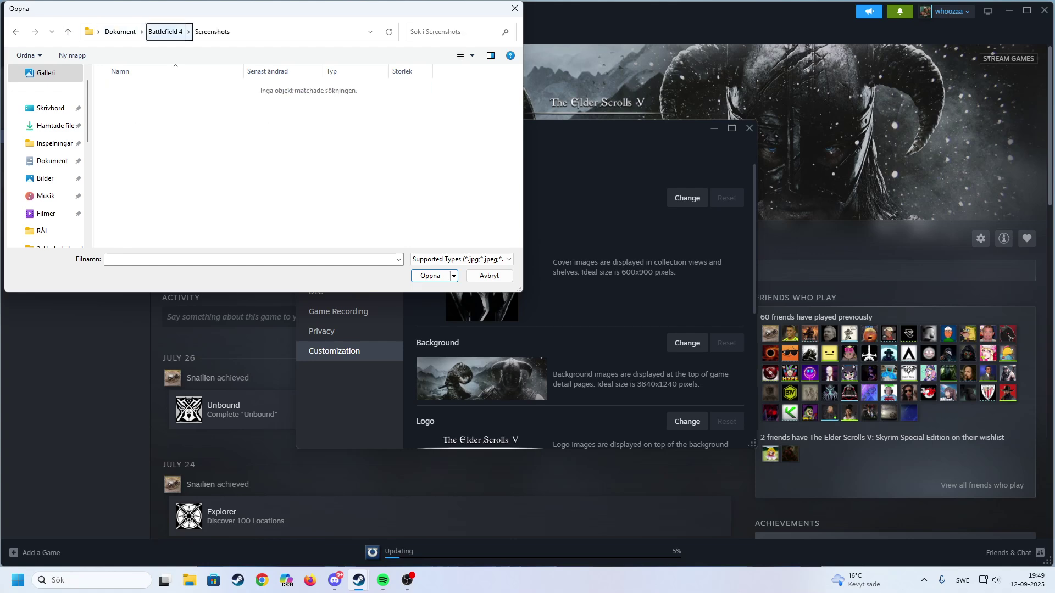
pyautogui.click(165, 31)
pyautogui.click(121, 31)
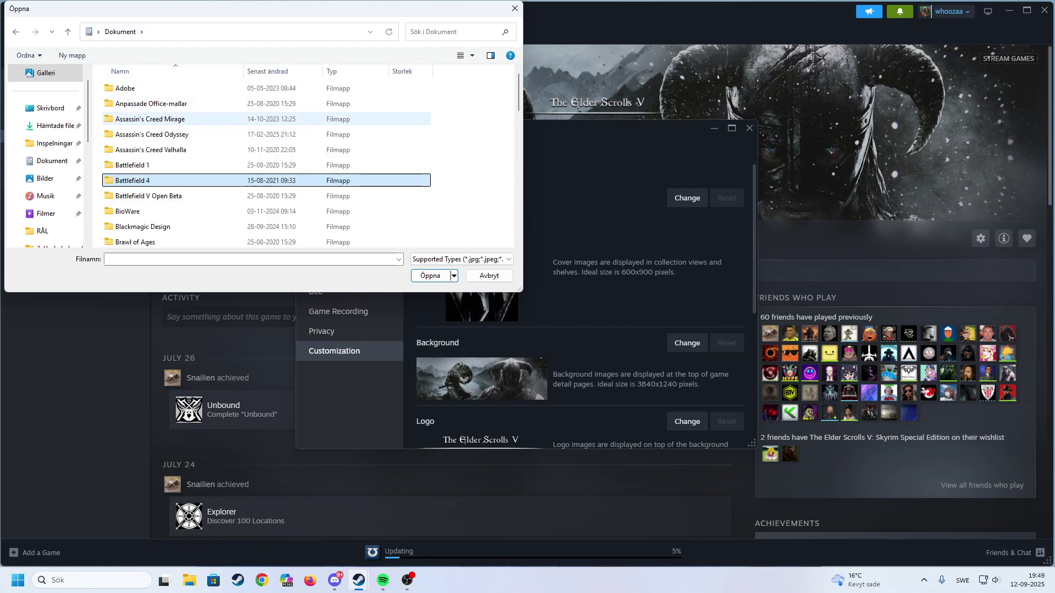
# Step: Set the Skyrim Special Edition background to 20201115103505.jpg from the Assassin's Creed Valhalla photos folder
pyautogui.click(151, 149)
pyautogui.doubleClick(151, 149)
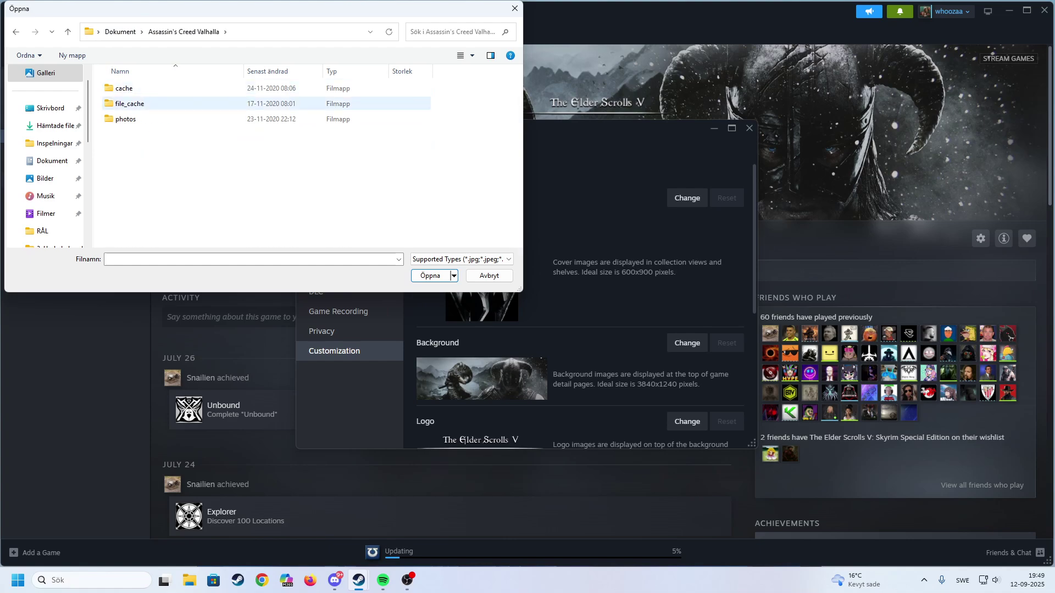
pyautogui.doubleClick(124, 118)
pyautogui.click(424, 107)
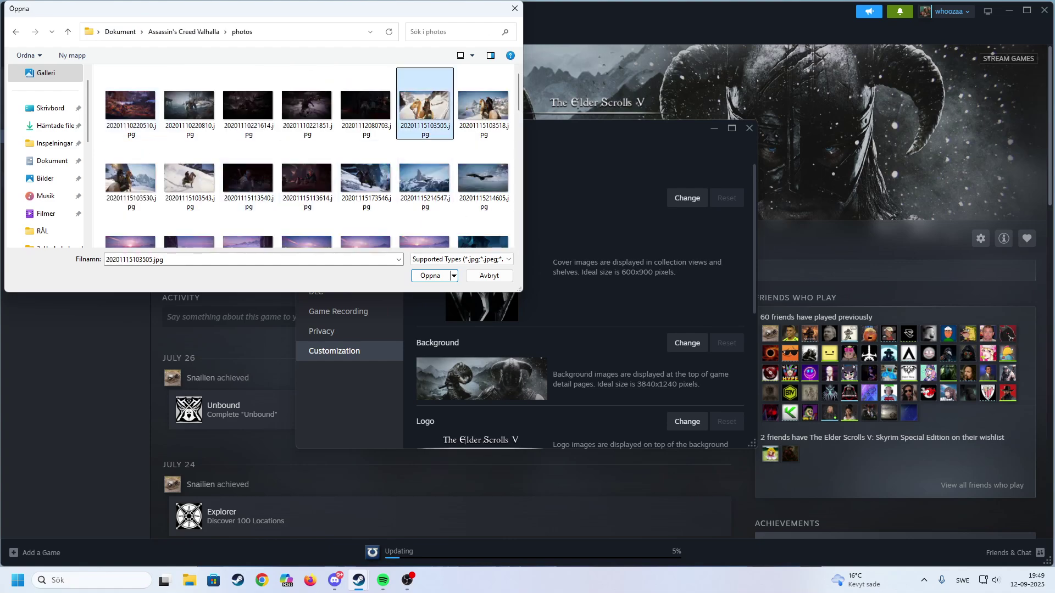
pyautogui.click(430, 275)
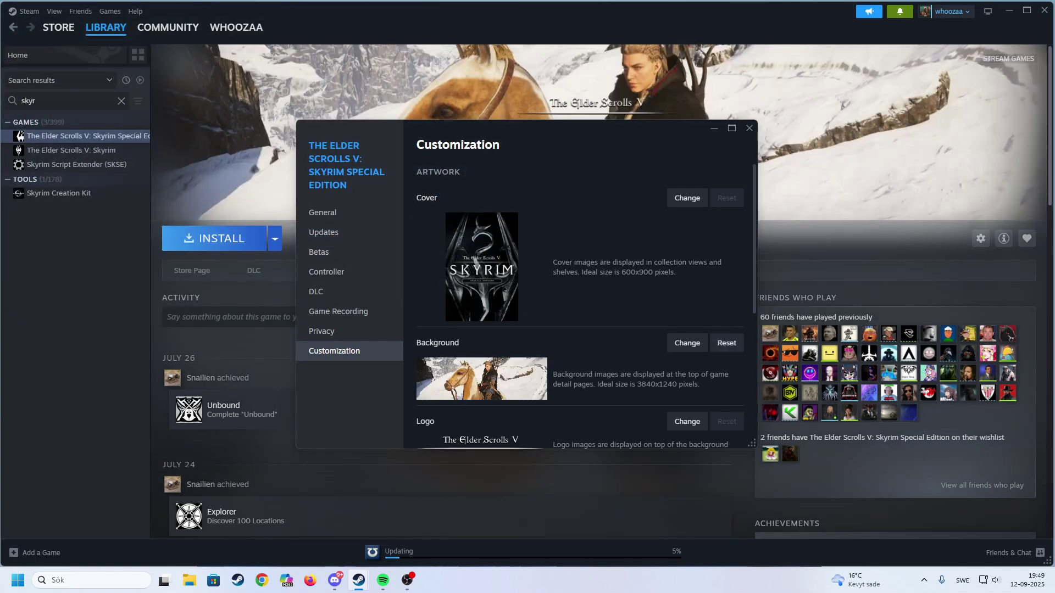
# Step: Reset the background artwork of Skyrim Special Edition to its default image and move the properties window clear of the page banner
pyautogui.moveTo(614, 141); pyautogui.dragTo(720, 334)
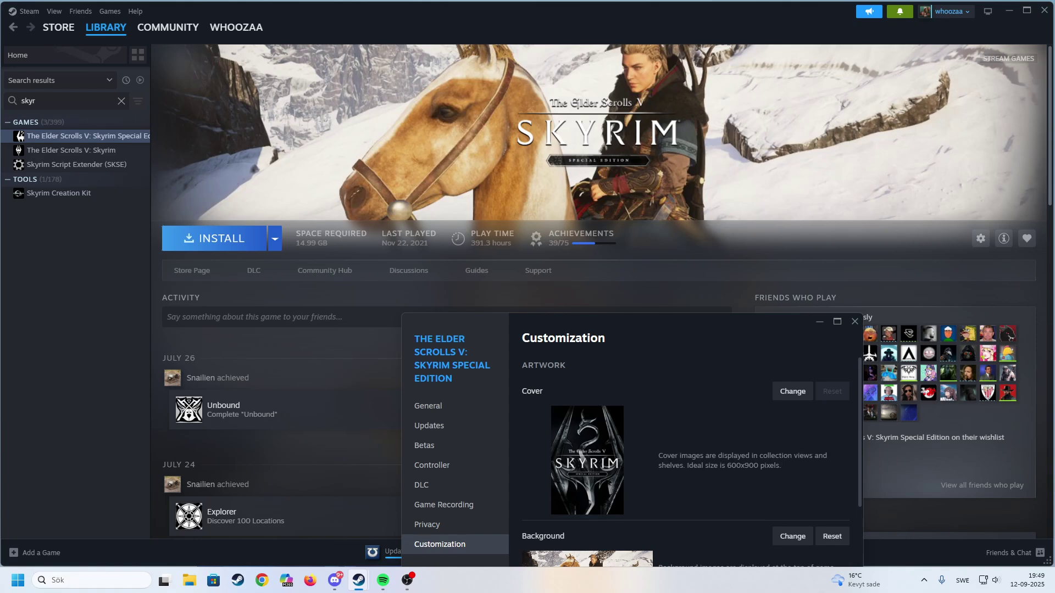
pyautogui.moveTo(712, 326); pyautogui.dragTo(634, 153)
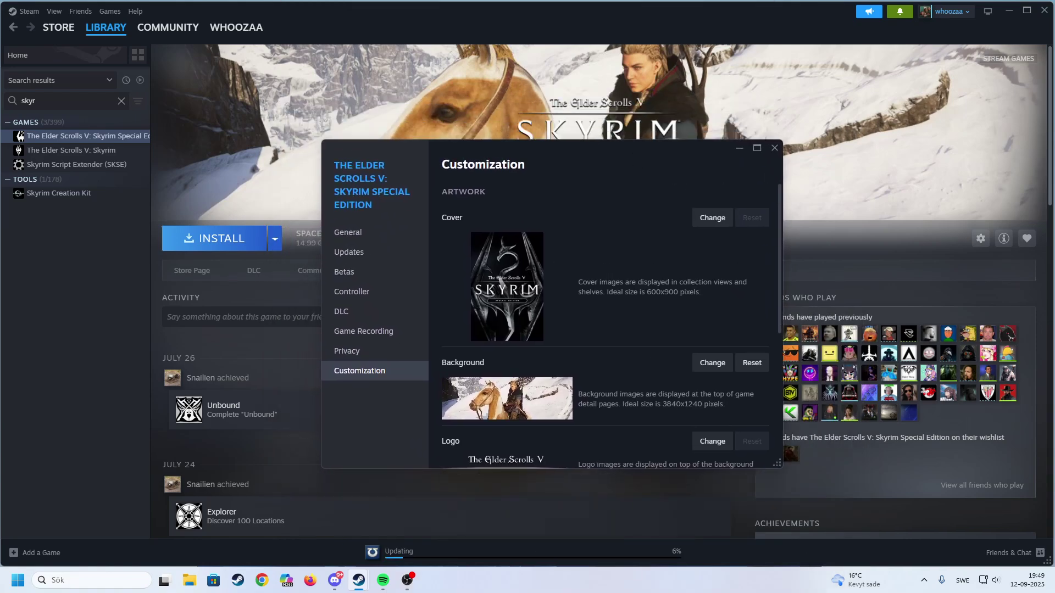
pyautogui.scroll(-3, 605, 308)
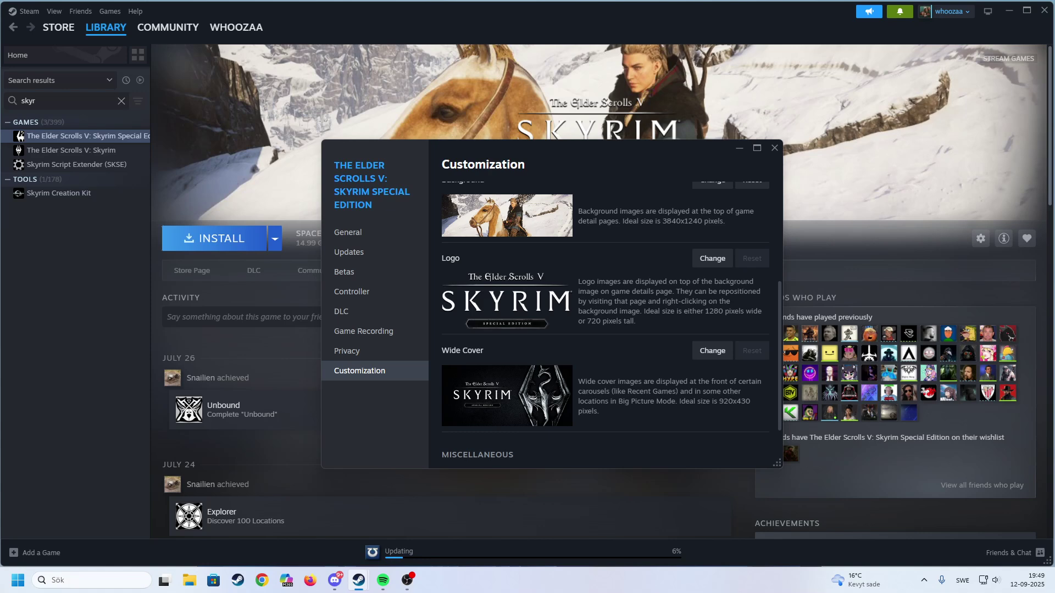
pyautogui.scroll(-2, 605, 325)
pyautogui.scroll(6, 604, 324)
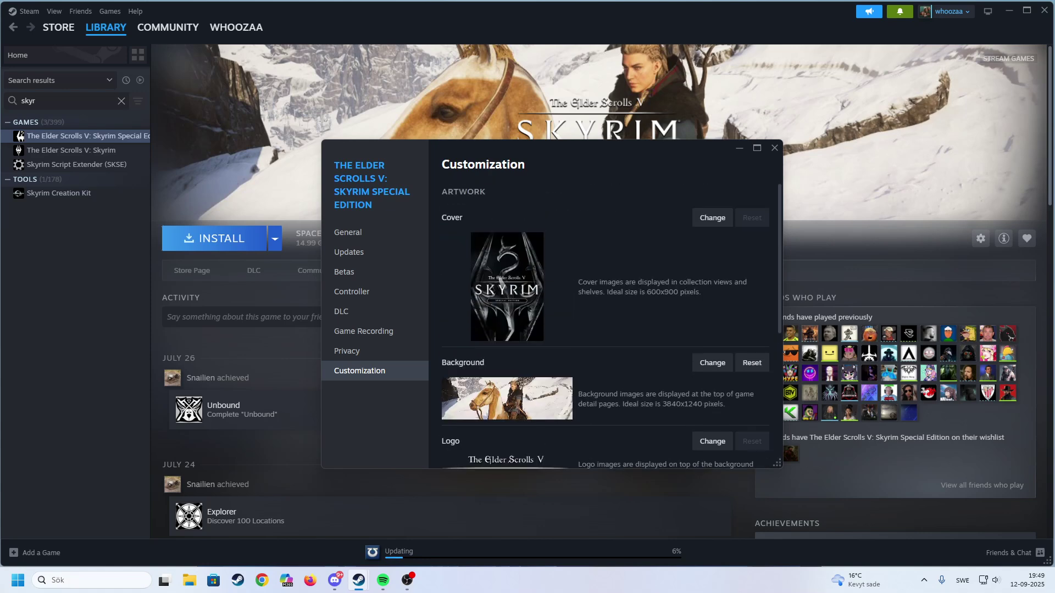
pyautogui.click(751, 363)
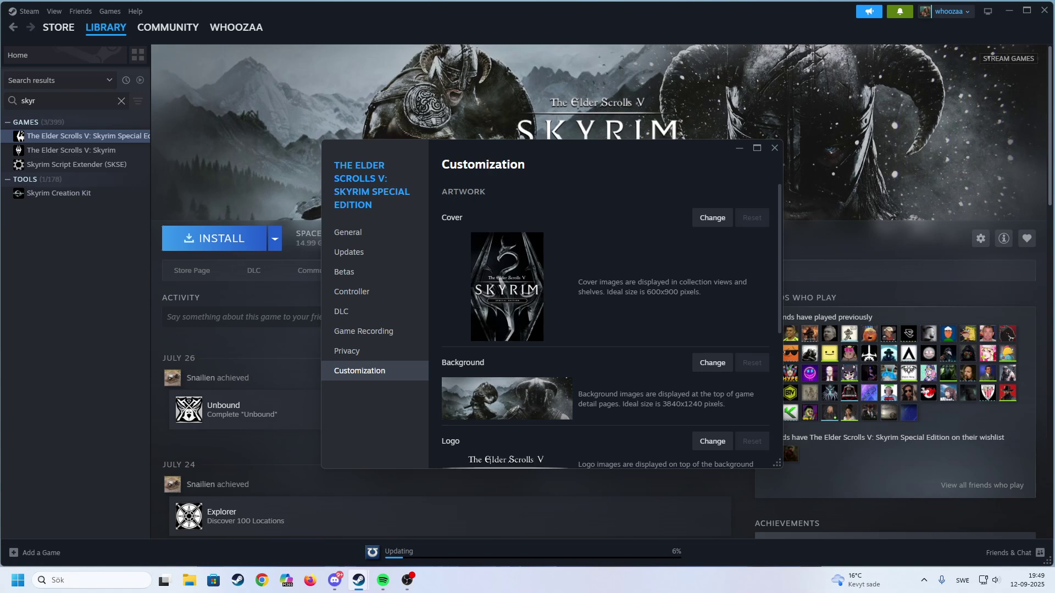
pyautogui.moveTo(601, 167); pyautogui.dragTo(586, 280)
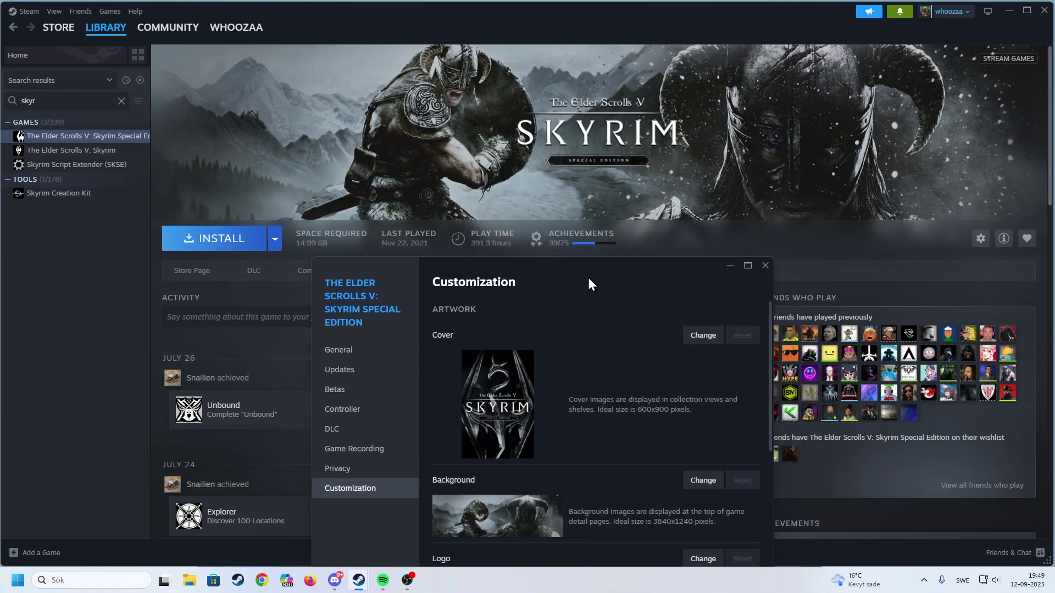